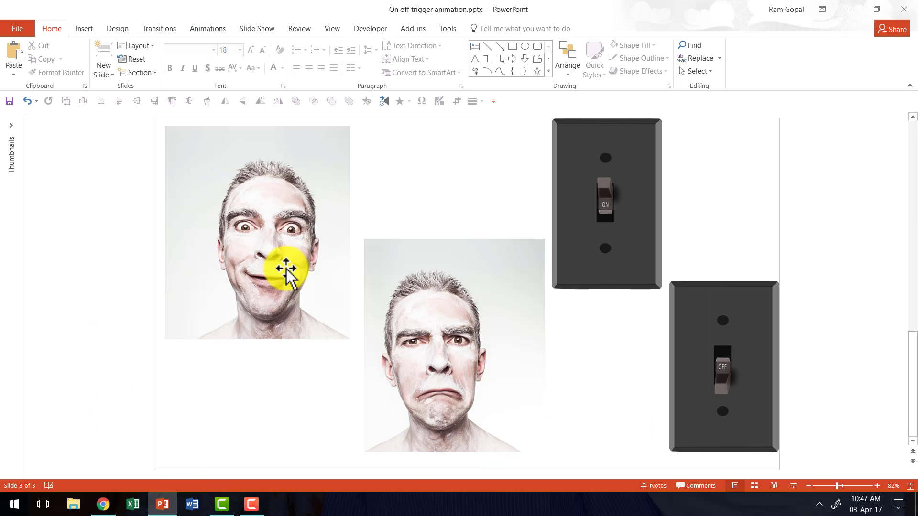
Step: Open the Selection Pane and rename the smiling photo's entry from Picture 1 to 'Smile'
{"action": "left_click", "coordinate": [277, 221]}
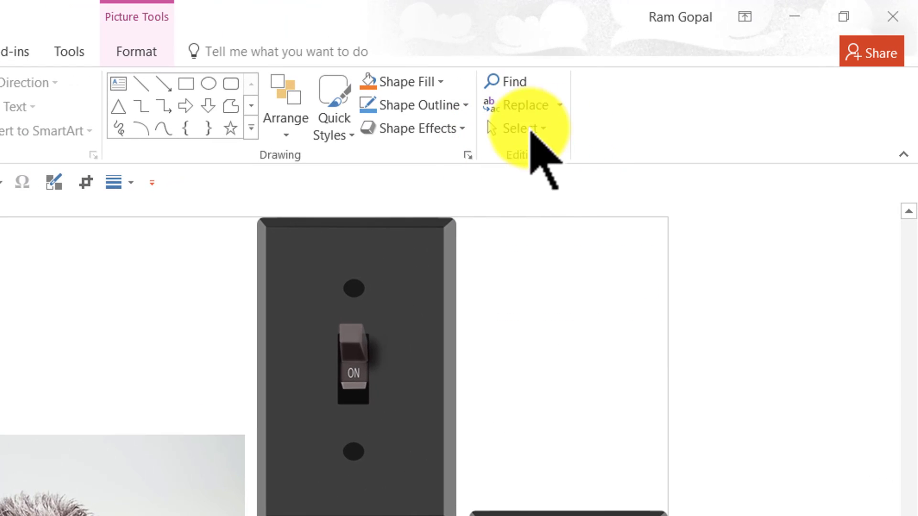
{"action": "left_click", "coordinate": [548, 134]}
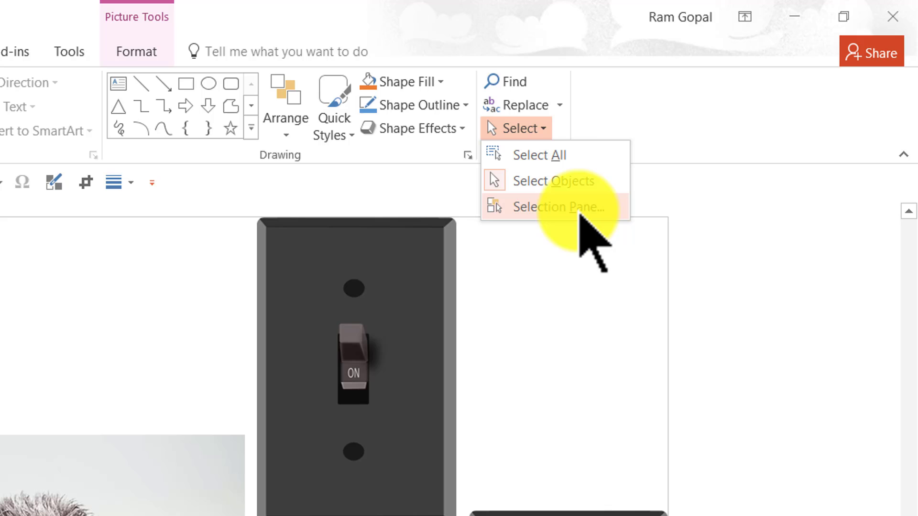
{"action": "left_click", "coordinate": [580, 211]}
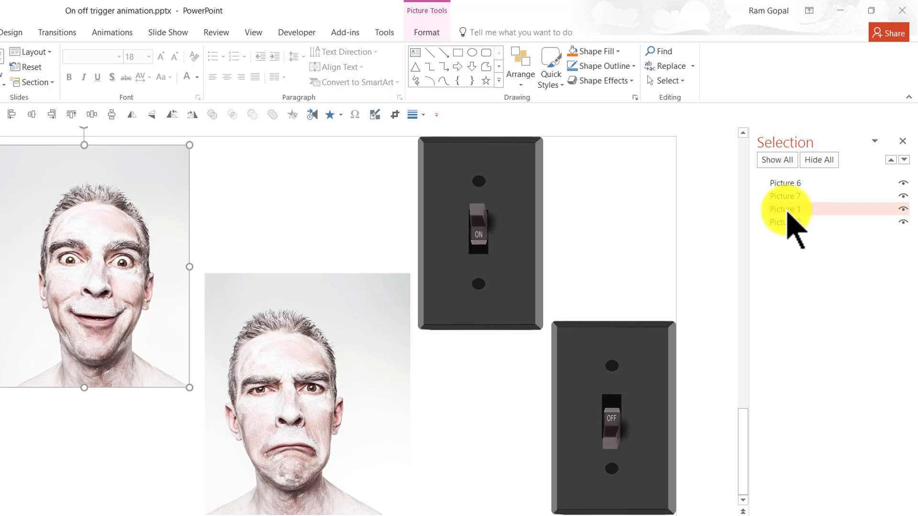
{"action": "left_click", "coordinate": [796, 211]}
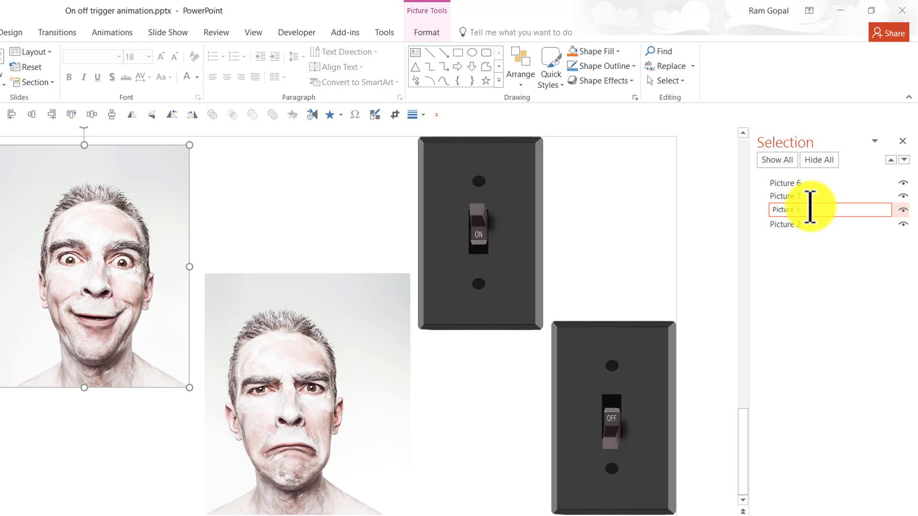
{"action": "left_click_drag", "start_coordinate": [810, 207], "coordinate": [703, 222]}
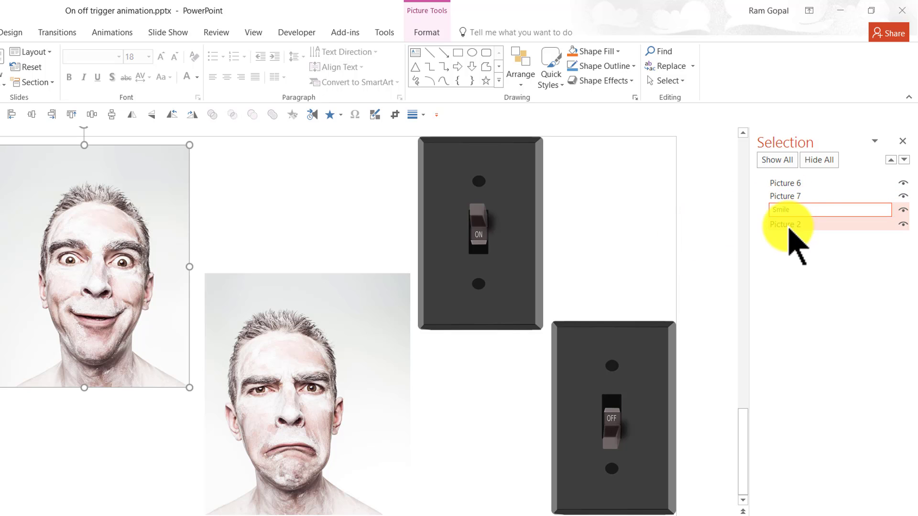
{"action": "left_click", "coordinate": [710, 263]}
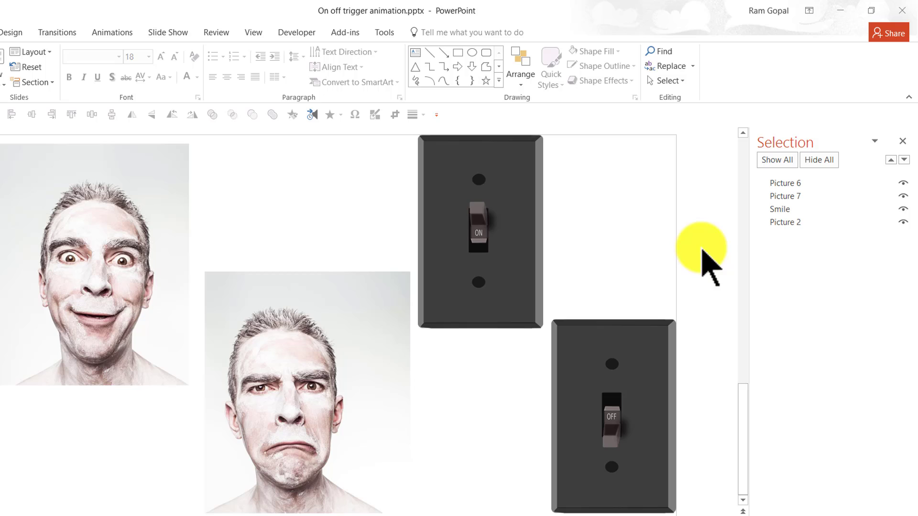
Step: Rename the frowning photo 'Frown' and the two switches 'On' and 'Off'
{"action": "left_click", "coordinate": [315, 381]}
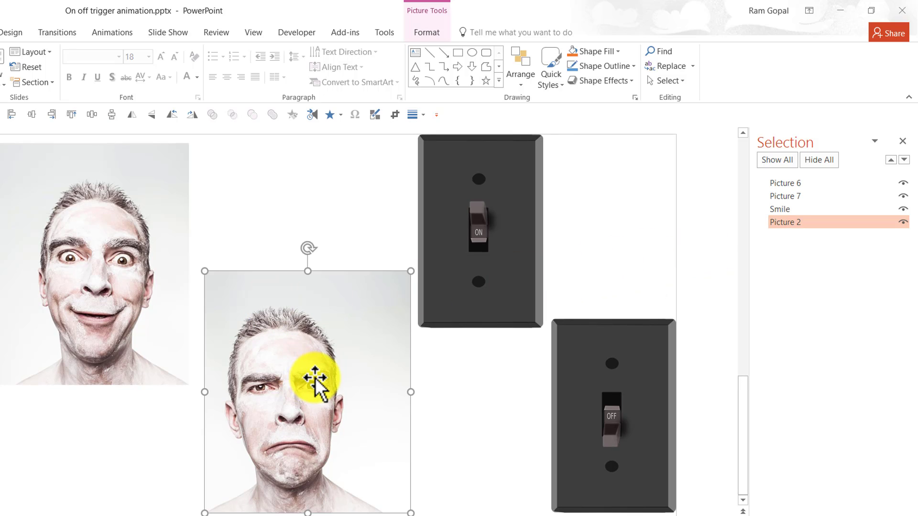
{"action": "double_click", "coordinate": [814, 222]}
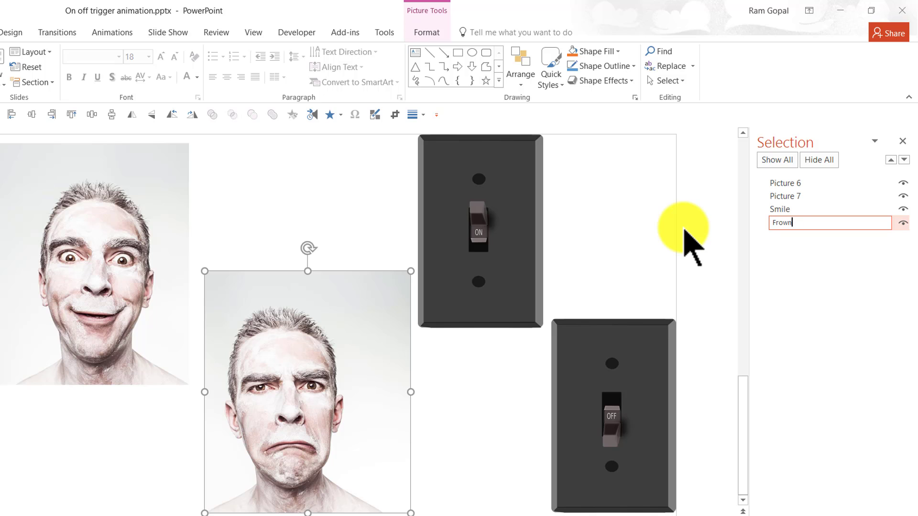
{"action": "left_click", "coordinate": [483, 240]}
{"action": "left_click", "coordinate": [483, 240]}
{"action": "double_click", "coordinate": [801, 184]}
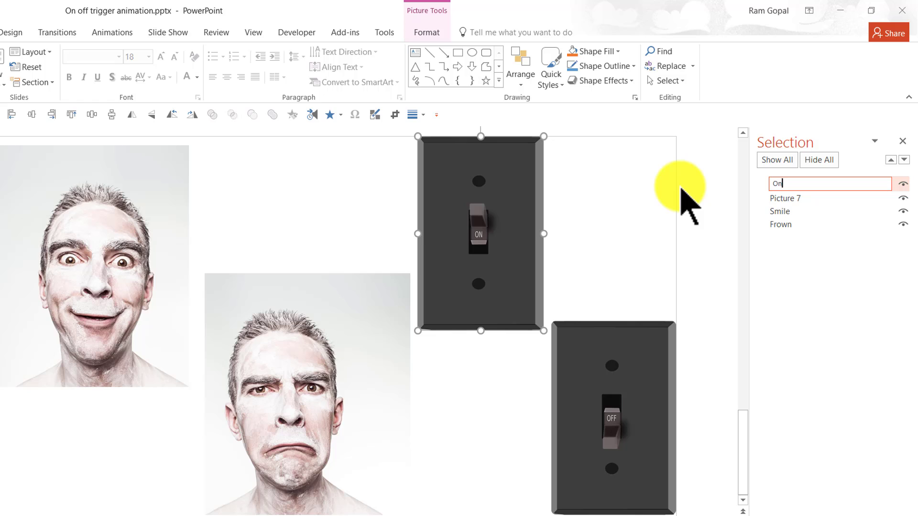
{"action": "left_click", "coordinate": [656, 344]}
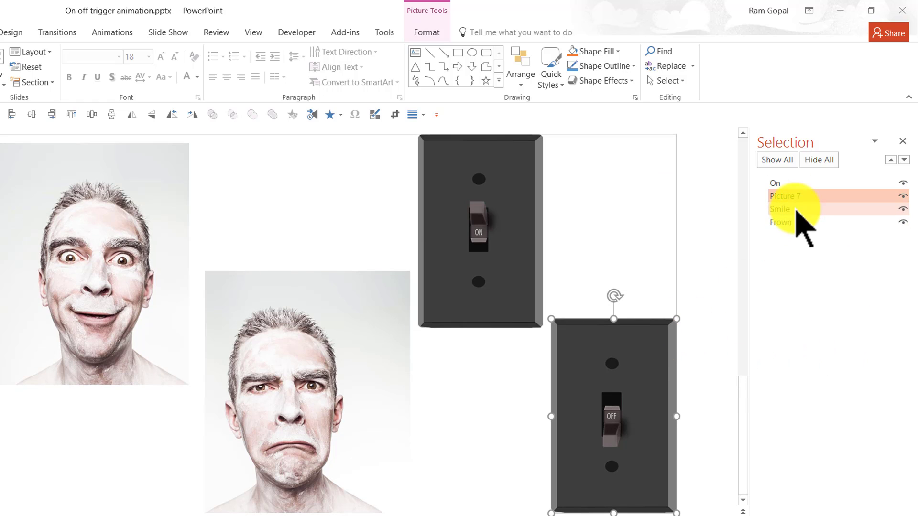
{"action": "double_click", "coordinate": [808, 196]}
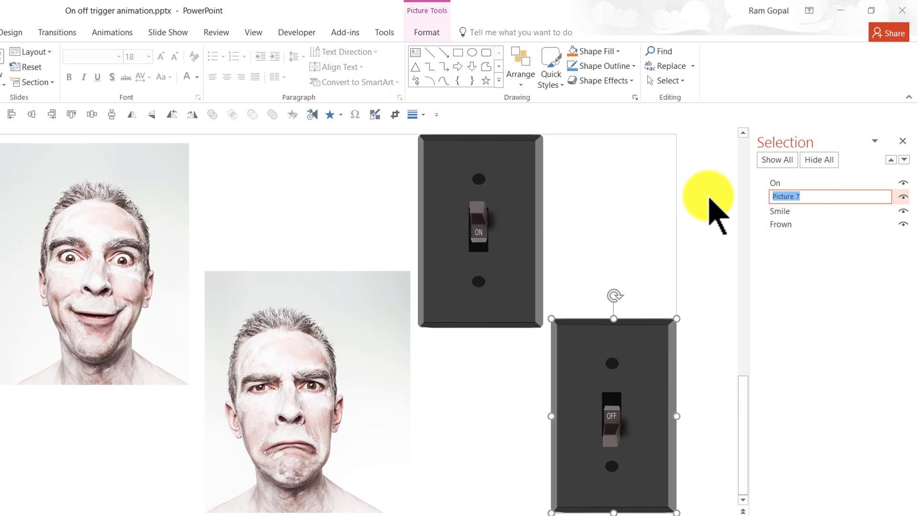
{"action": "type", "text": "Off"}
{"action": "left_click", "coordinate": [658, 201]}
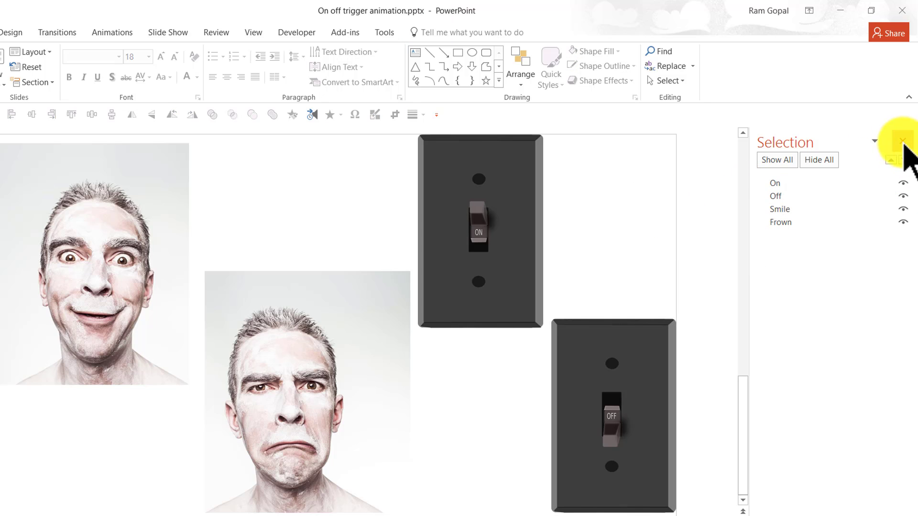
Step: Open the Animation Pane and give the Smile photo and On switch an Appear entrance together
{"action": "left_click", "coordinate": [903, 142]}
{"action": "left_click", "coordinate": [100, 32]}
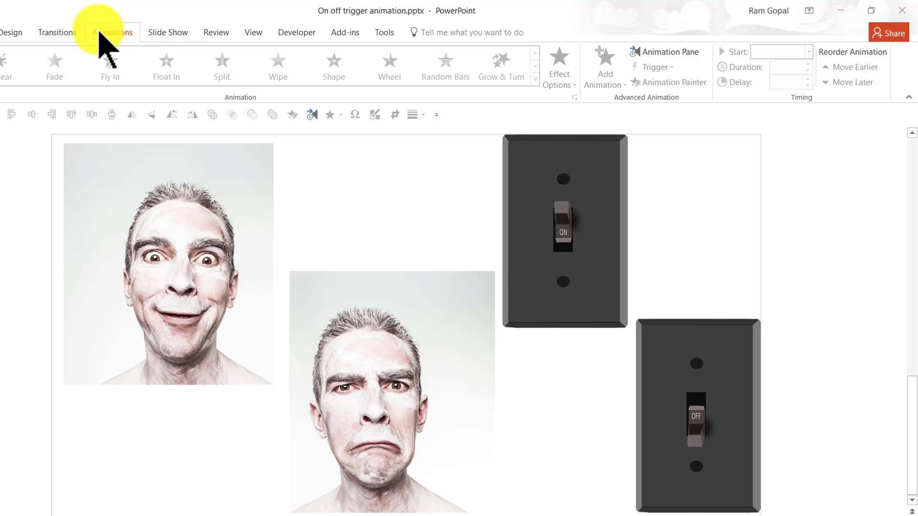
{"action": "left_click", "coordinate": [689, 52]}
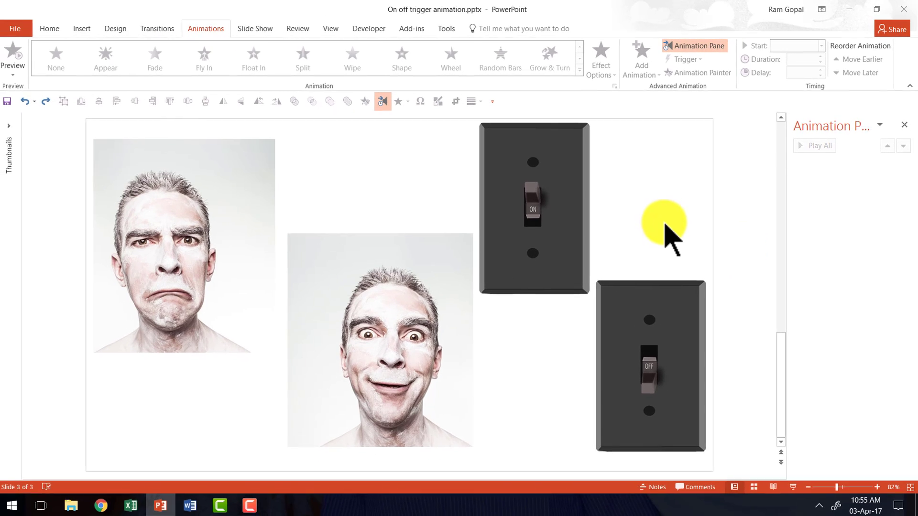
{"action": "left_click", "coordinate": [363, 317]}
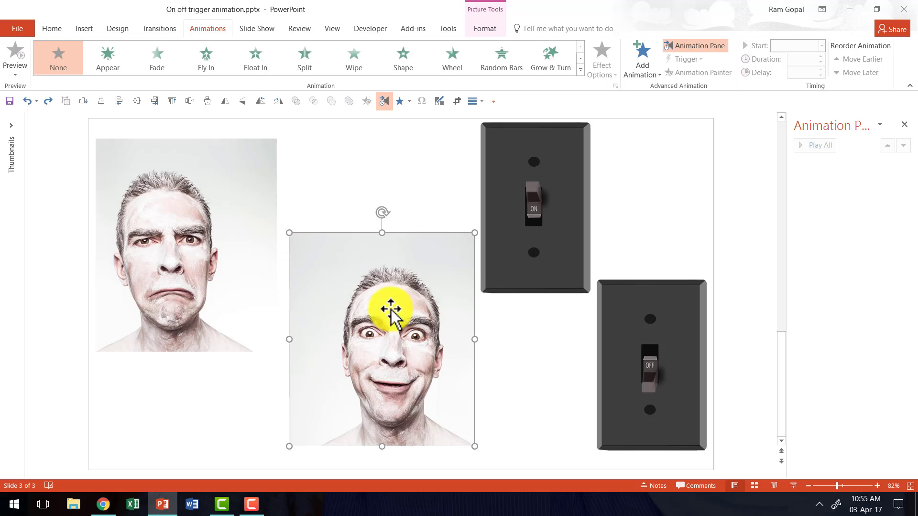
{"action": "left_click", "coordinate": [552, 193], "text": "ctrl"}
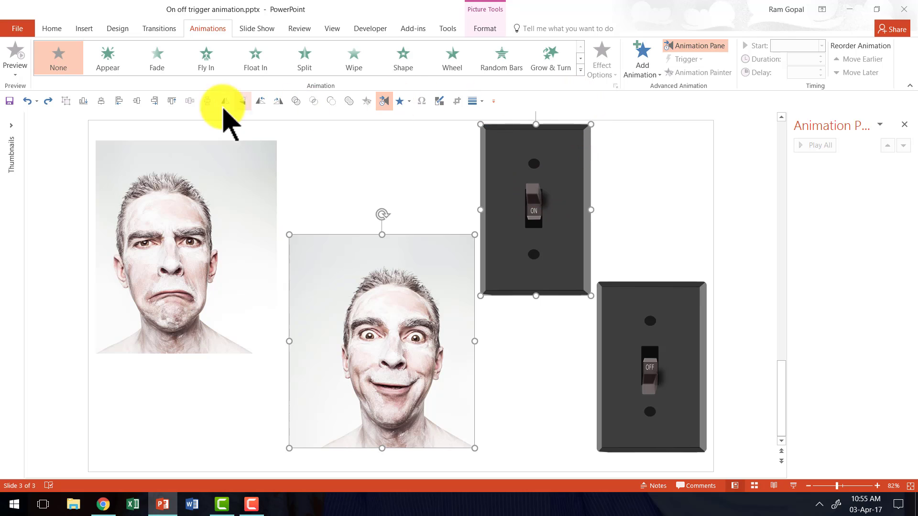
{"action": "left_click", "coordinate": [111, 71]}
{"action": "left_click", "coordinate": [656, 245]}
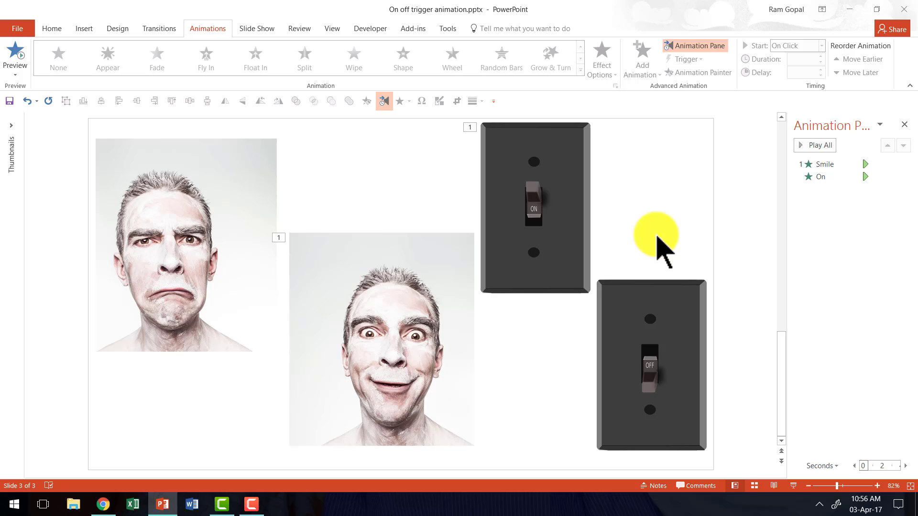
Step: Add a Disappear exit animation to both the Smile photo and On switch
{"action": "left_click", "coordinate": [418, 306]}
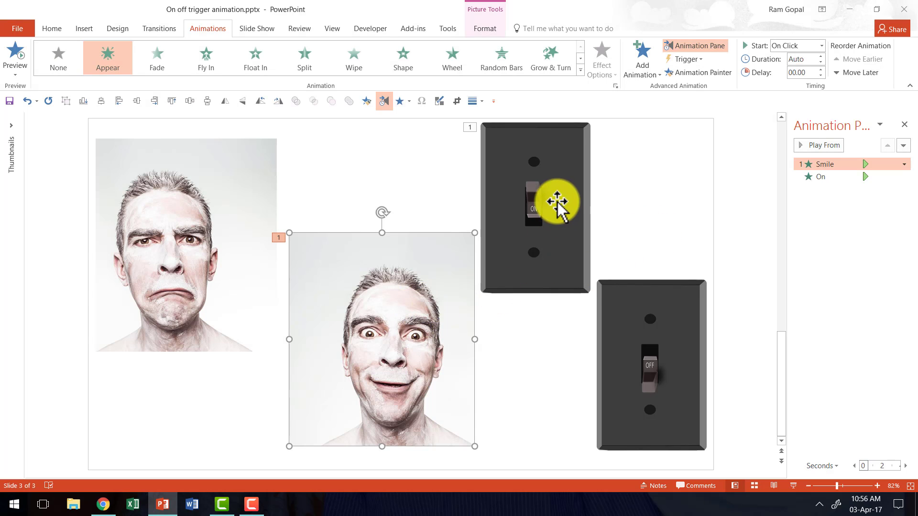
{"action": "left_click", "coordinate": [548, 168], "text": "shift"}
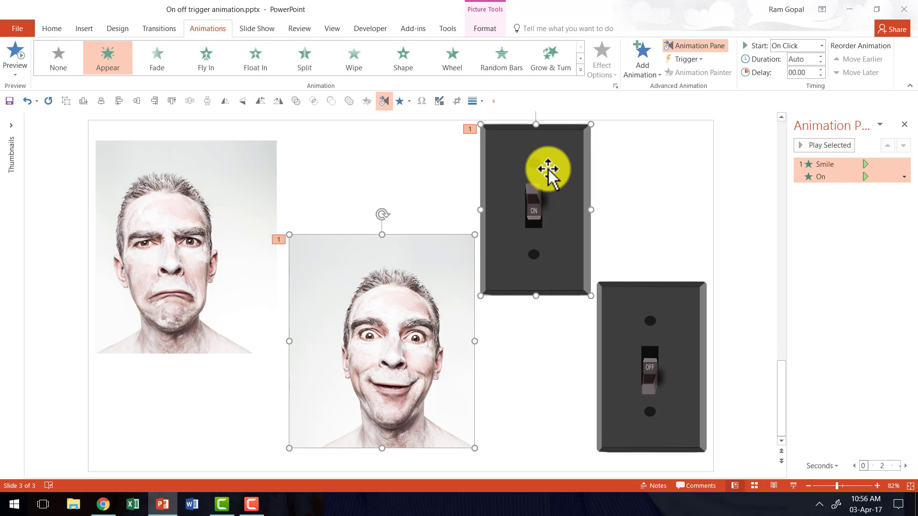
{"action": "left_click", "coordinate": [650, 57]}
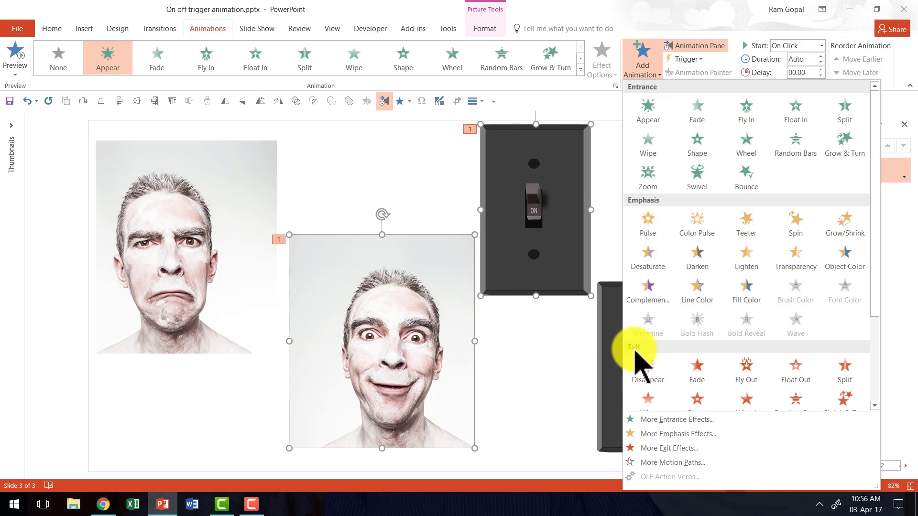
{"action": "left_click", "coordinate": [646, 378]}
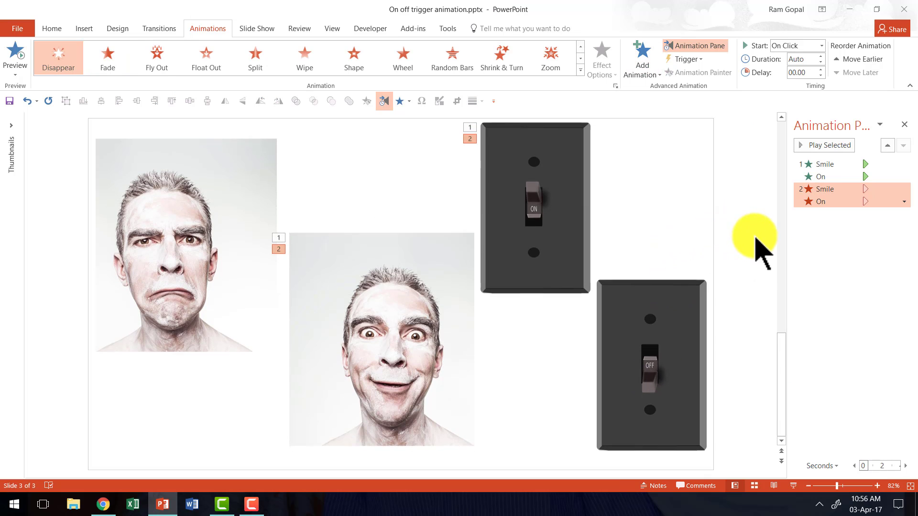
Step: Select the Smile and On entrance rows in the Animation Pane and open their Timing settings
{"action": "mouse_move", "coordinate": [823, 191]}
{"action": "left_mouse_down"}
{"action": "mouse_move", "coordinate": [822, 178]}
{"action": "mouse_move", "coordinate": [817, 205]}
{"action": "left_mouse_up"}
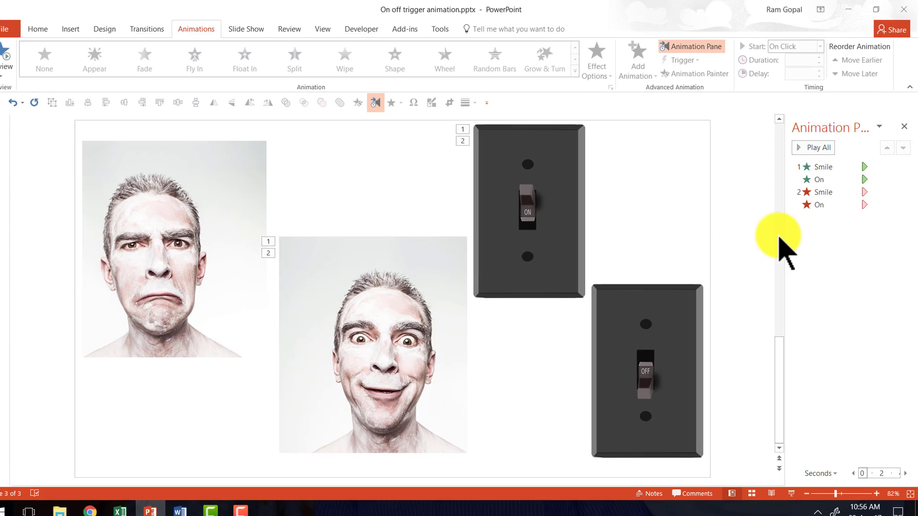
{"action": "left_click", "coordinate": [826, 165]}
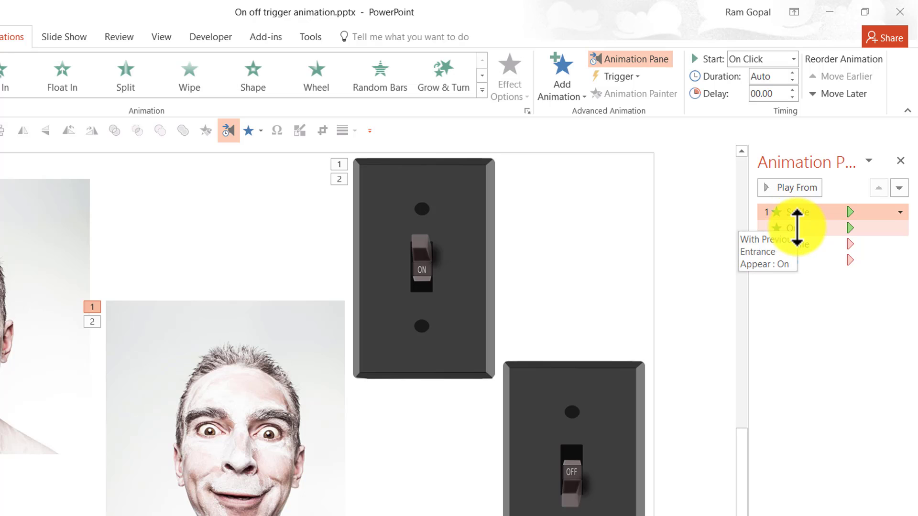
{"action": "left_click", "coordinate": [797, 228], "text": "shift"}
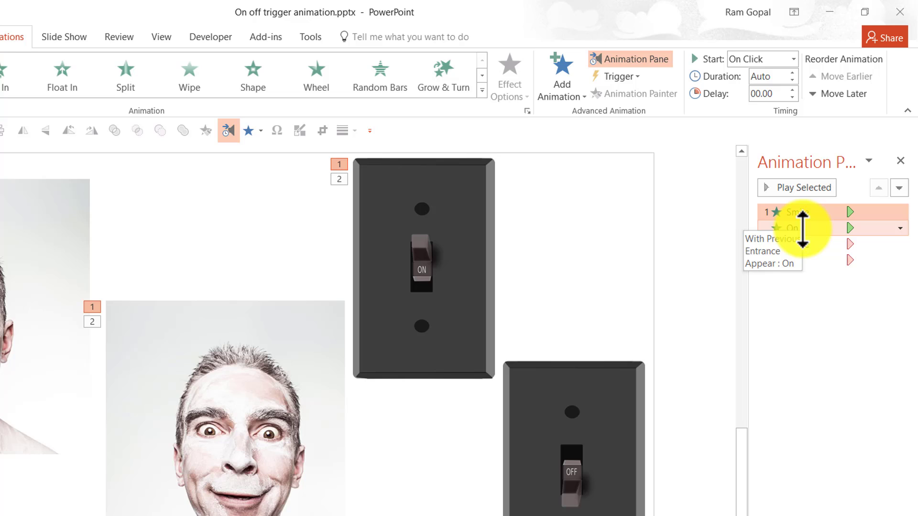
{"action": "left_click_drag", "start_coordinate": [803, 229], "coordinate": [908, 242]}
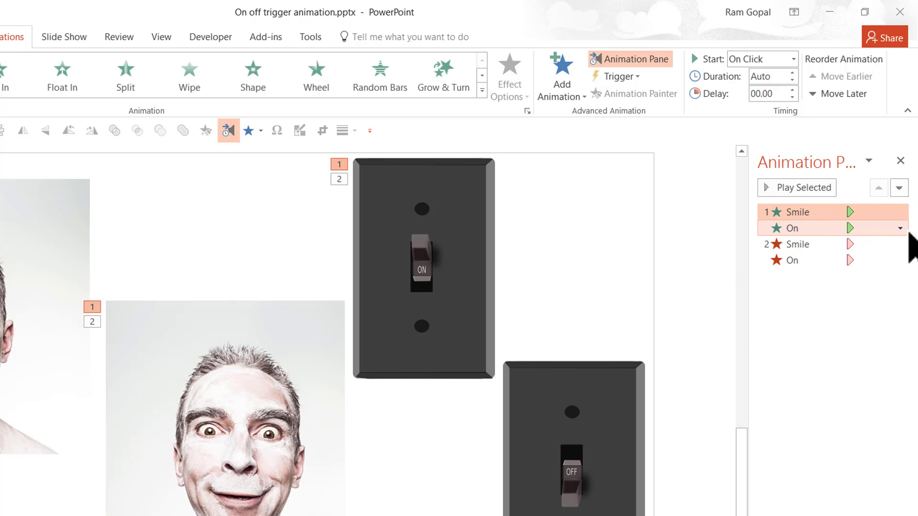
{"action": "left_click", "coordinate": [899, 228]}
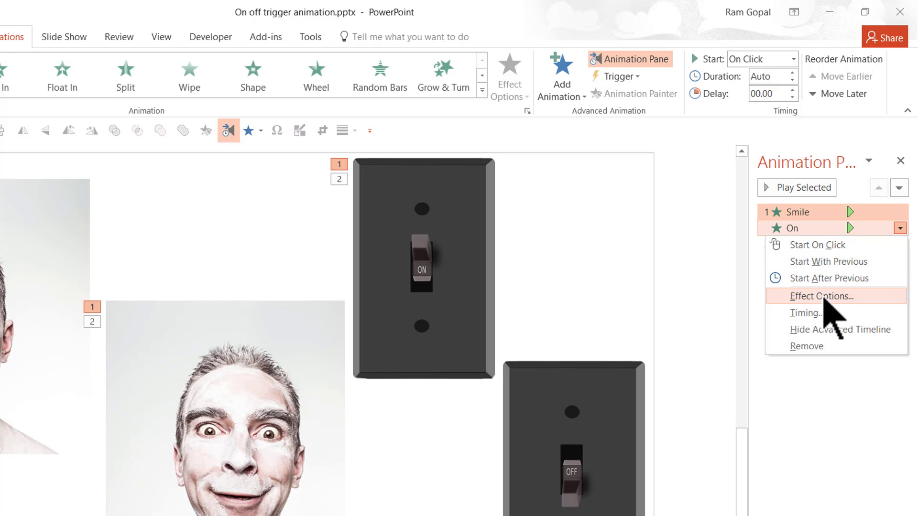
{"action": "left_click", "coordinate": [818, 313]}
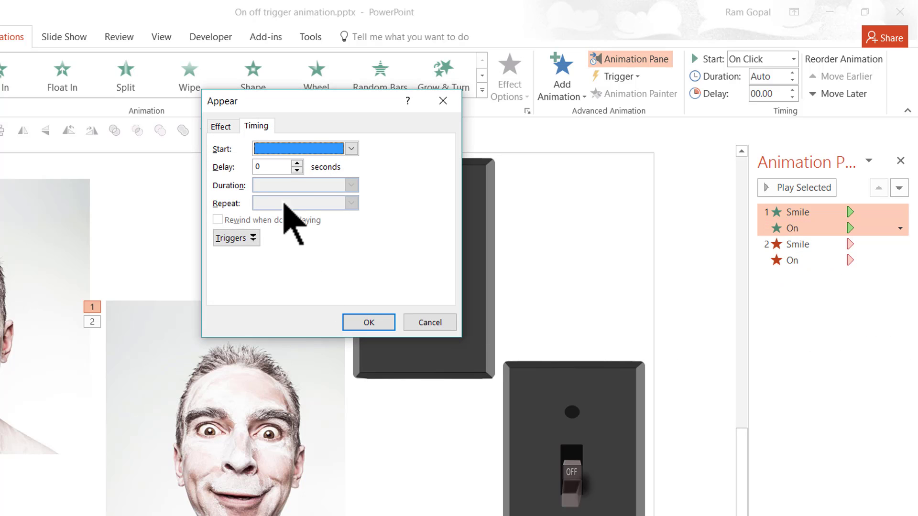
Step: Set the Appear entrances to start on click of the Off picture and confirm
{"action": "left_click", "coordinate": [239, 240]}
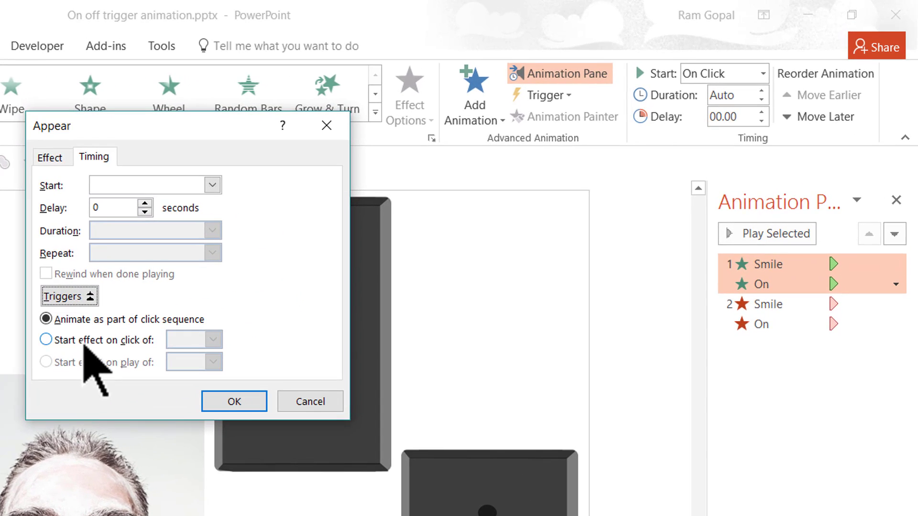
{"action": "left_click", "coordinate": [248, 276]}
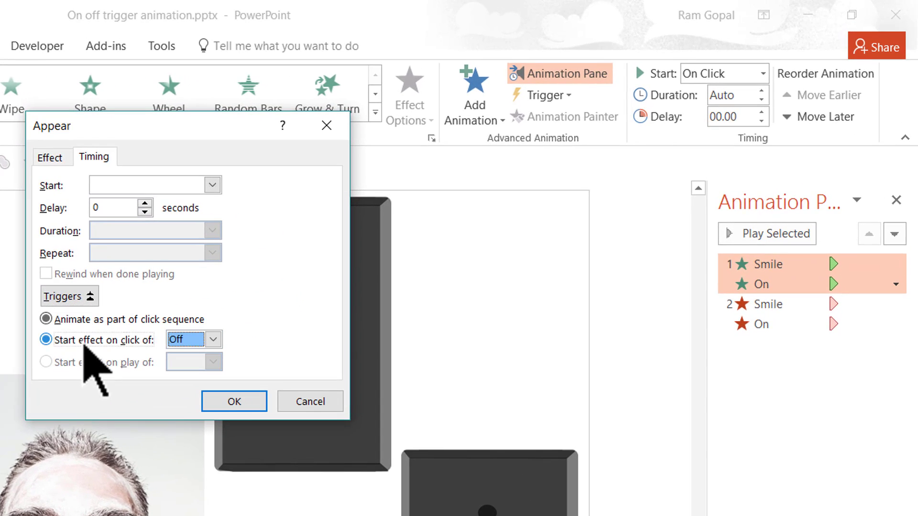
{"action": "left_click", "coordinate": [194, 340]}
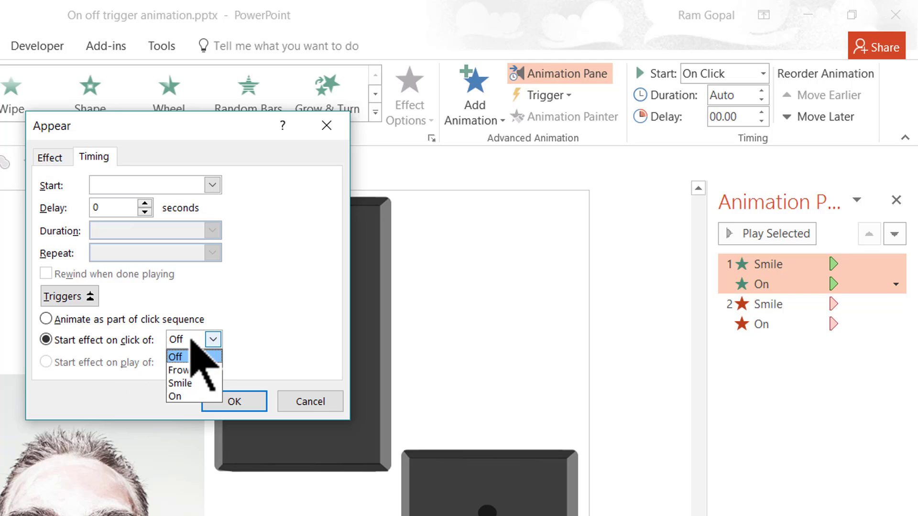
{"action": "left_click", "coordinate": [193, 356]}
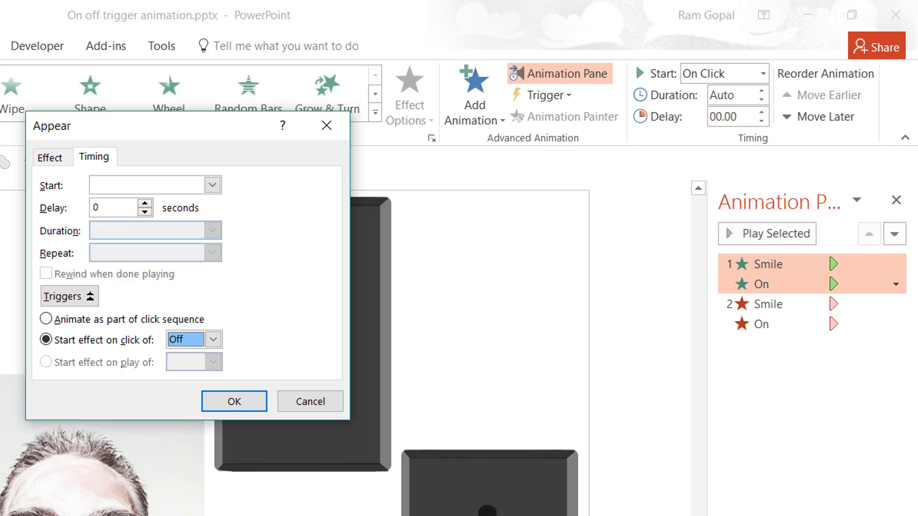
{"action": "left_click", "coordinate": [239, 402]}
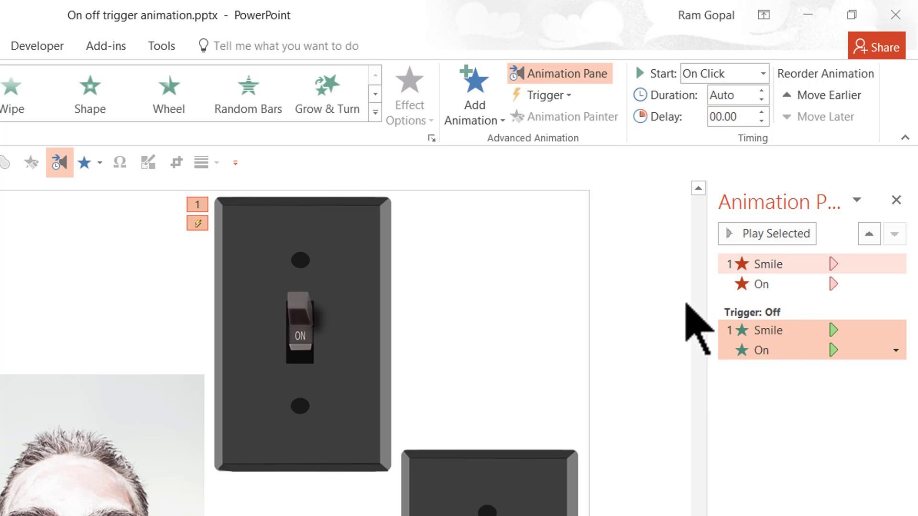
Step: Open Timing for the Smile and On Disappear exits and trigger them on click of On
{"action": "left_click", "coordinate": [785, 266]}
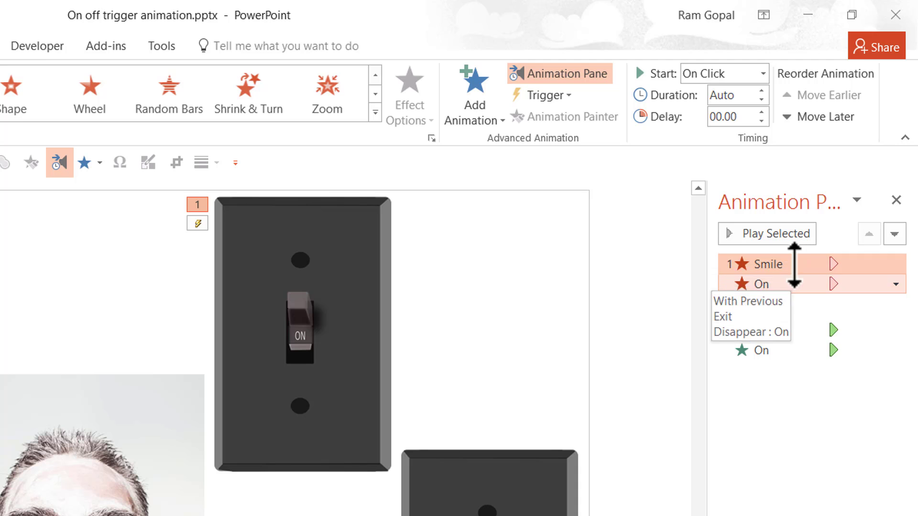
{"action": "left_click", "coordinate": [896, 284]}
{"action": "left_click", "coordinate": [797, 388]}
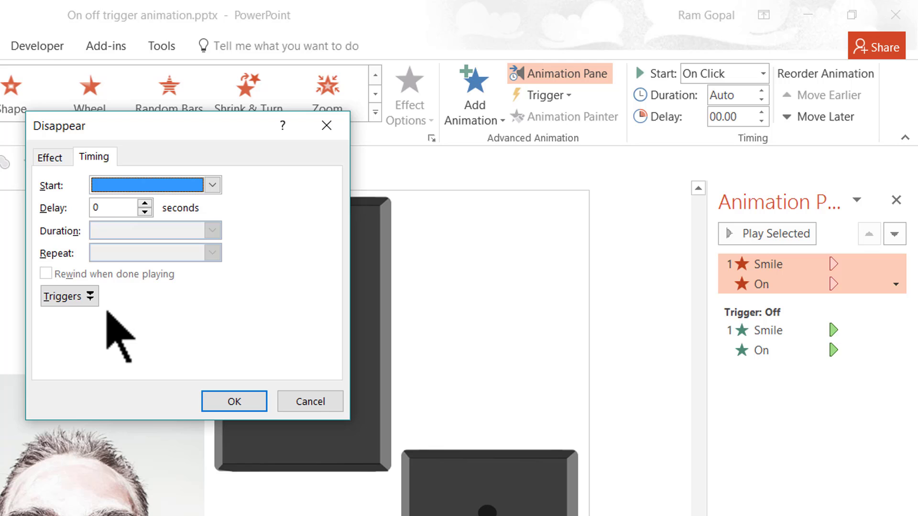
{"action": "left_click", "coordinate": [85, 301]}
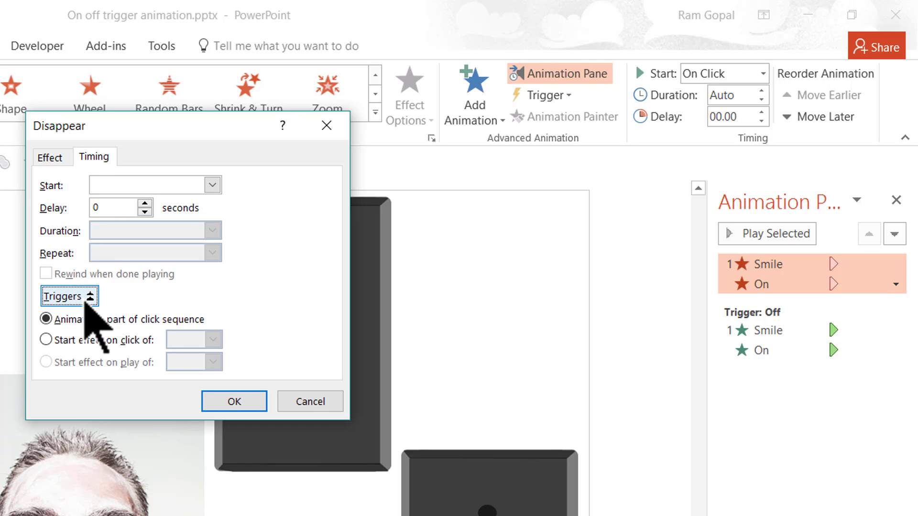
{"action": "left_click", "coordinate": [67, 343]}
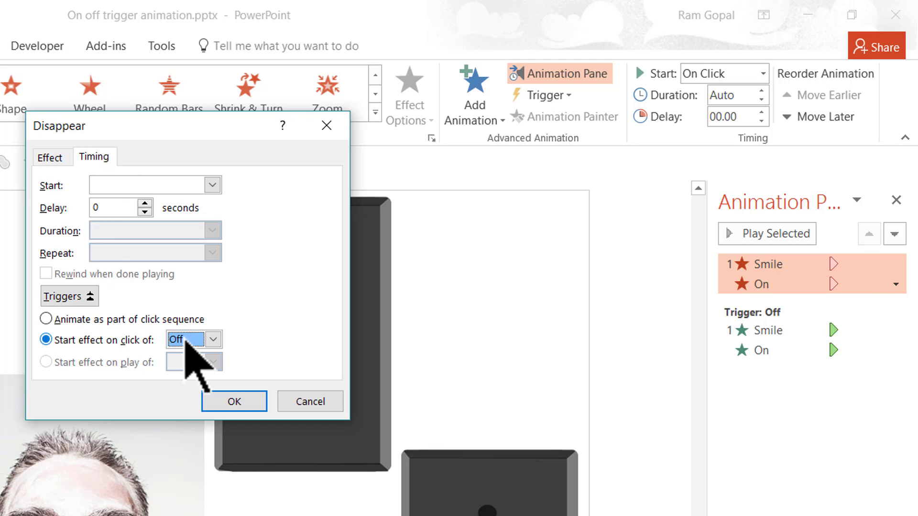
{"action": "left_click", "coordinate": [213, 341]}
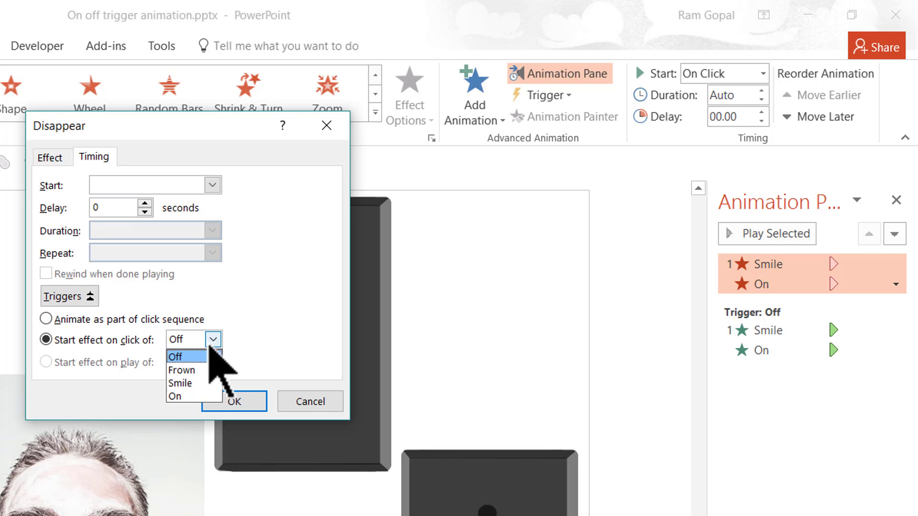
{"action": "left_click", "coordinate": [178, 399]}
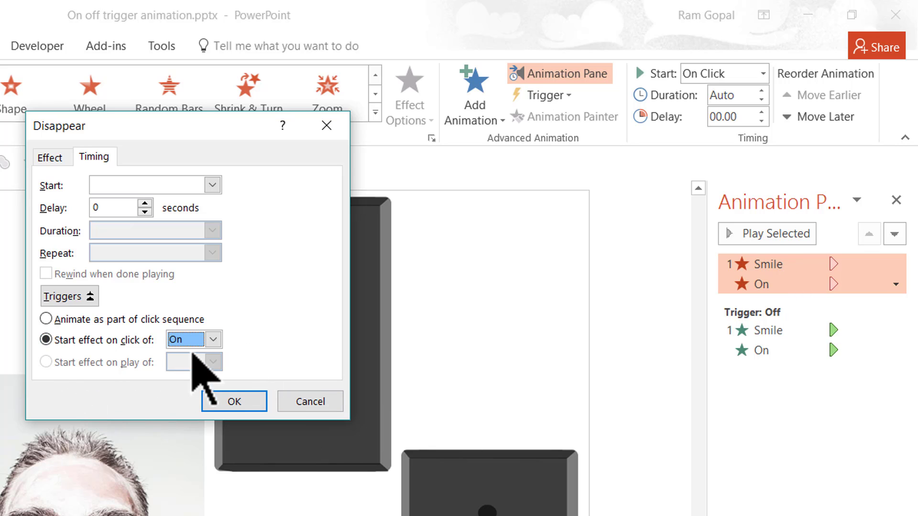
{"action": "left_click", "coordinate": [245, 400]}
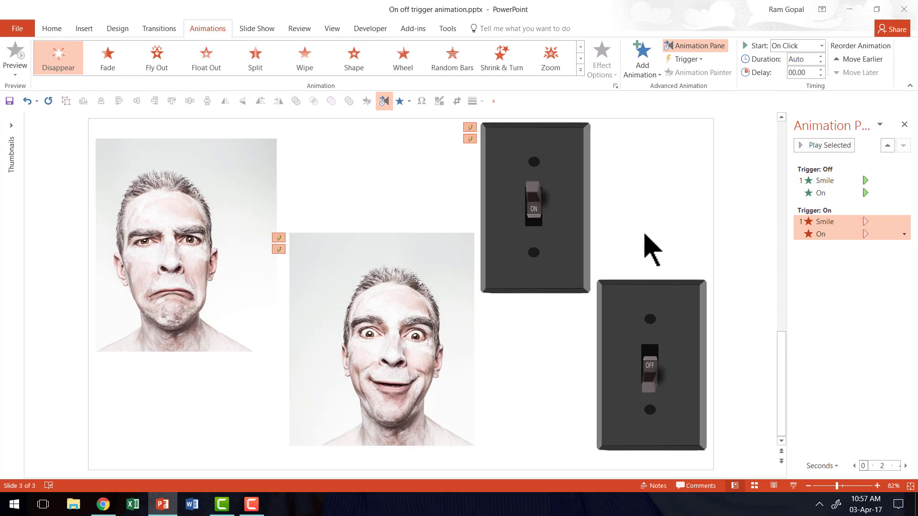
Step: Clear the animation selection by clicking an empty area of the slide
{"action": "left_click", "coordinate": [652, 249]}
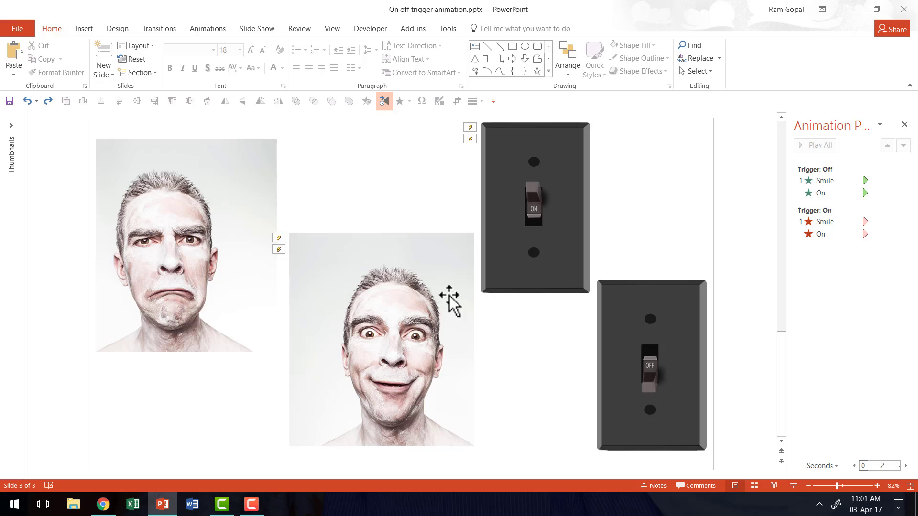
Step: Bring the smiling photo and the ON switch picture to the front
{"action": "left_click", "coordinate": [380, 322]}
{"action": "right_click", "coordinate": [380, 322]}
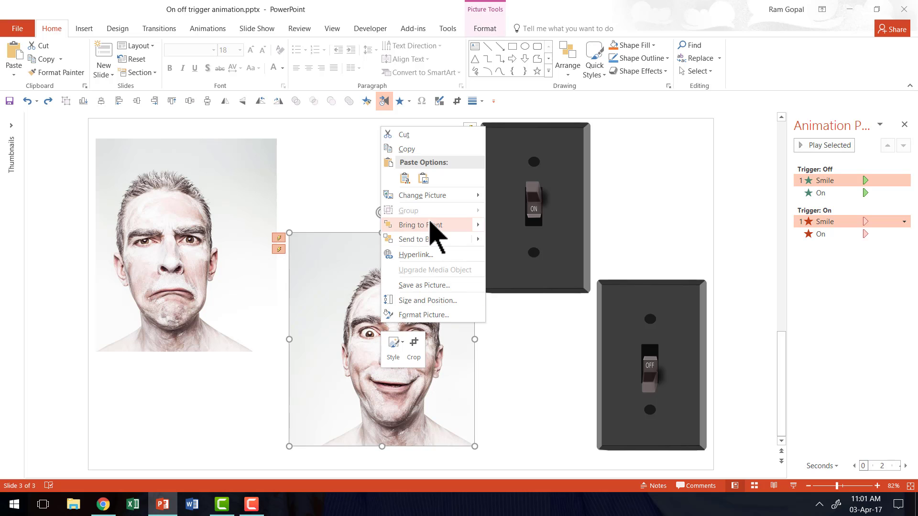
{"action": "left_click", "coordinate": [465, 223]}
{"action": "right_click", "coordinate": [553, 177]}
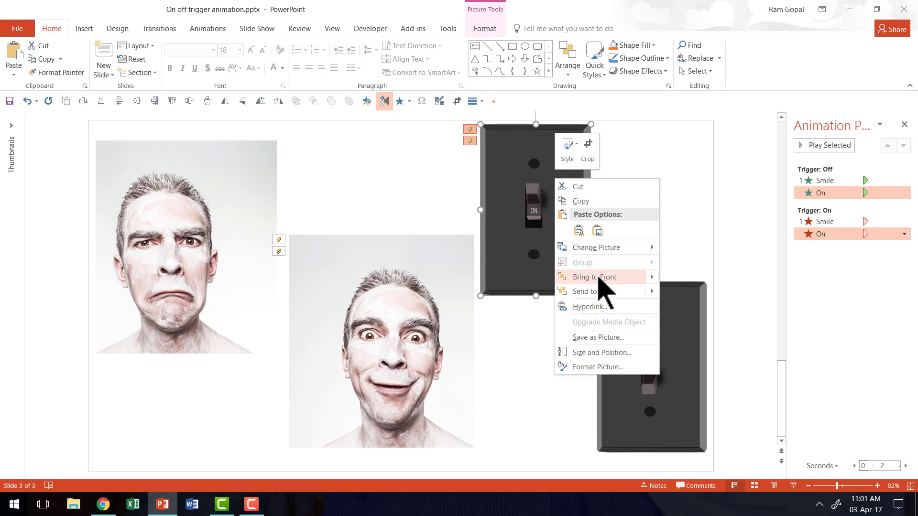
{"action": "left_click", "coordinate": [676, 230]}
Step: Stack the frown and smile photos using Align Middle and Align Center
{"action": "left_click", "coordinate": [172, 228]}
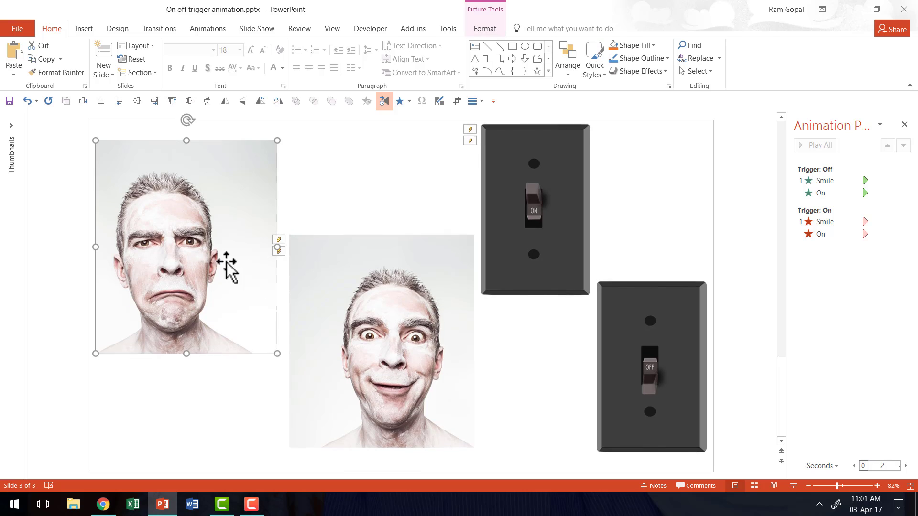
{"action": "left_click", "coordinate": [375, 292], "text": "shift"}
{"action": "left_click", "coordinate": [568, 58]}
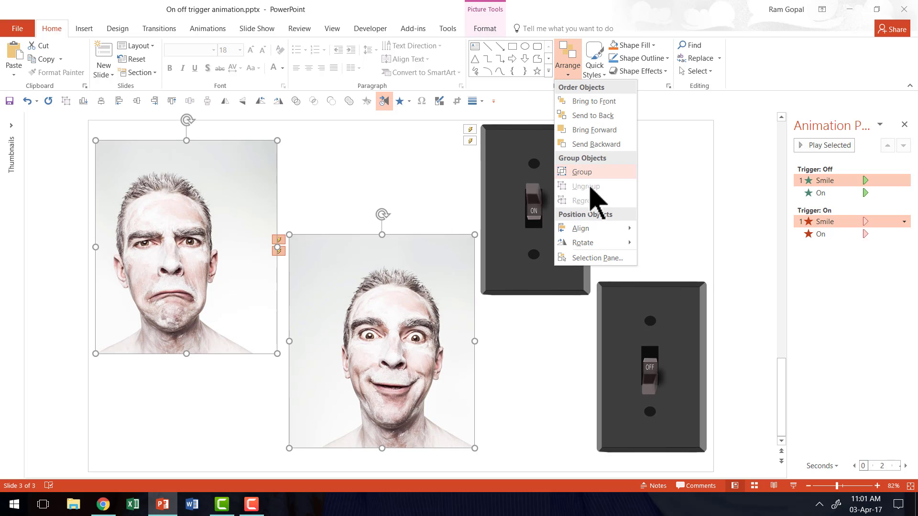
{"action": "mouse_move", "coordinate": [587, 229]}
{"action": "left_click", "coordinate": [675, 287]}
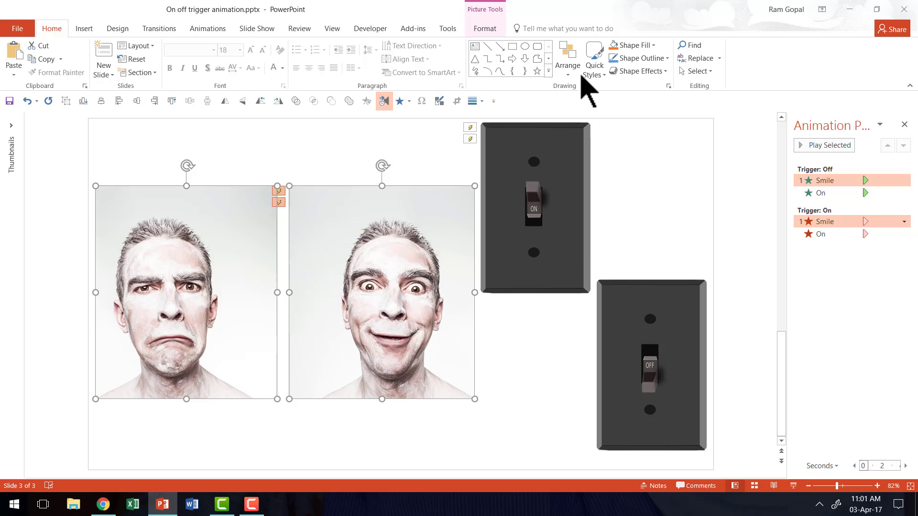
{"action": "left_click", "coordinate": [574, 74]}
{"action": "mouse_move", "coordinate": [588, 228]}
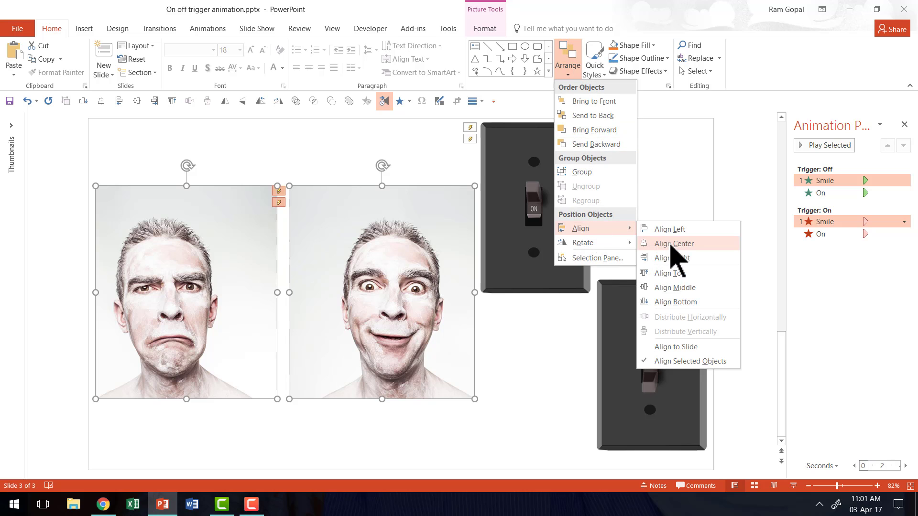
{"action": "left_click", "coordinate": [670, 187]}
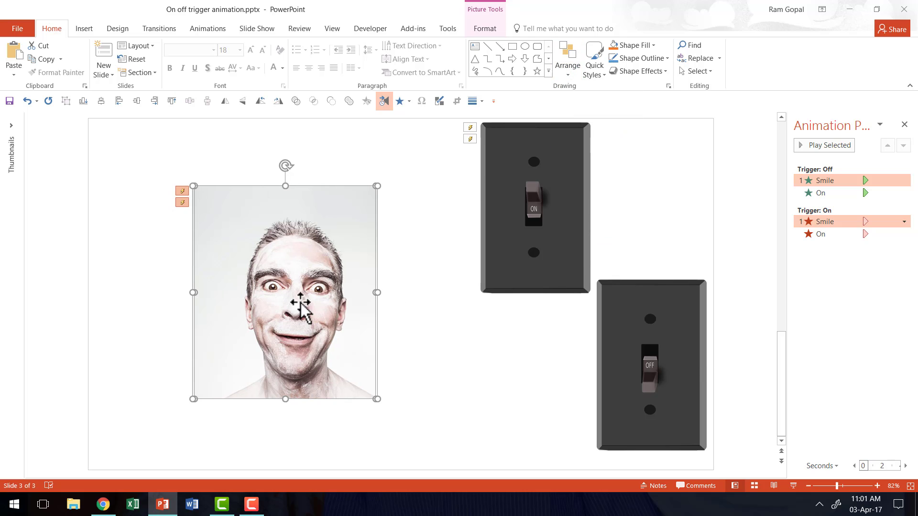
Step: Stack the On and Off switches with Align Center and Align Middle, then move them beside the smiling photo
{"action": "left_click", "coordinate": [588, 239]}
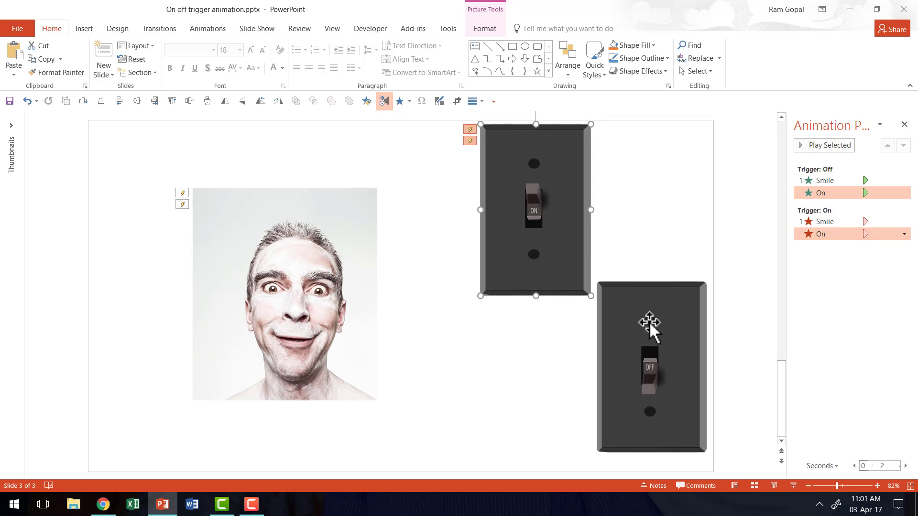
{"action": "left_click", "coordinate": [649, 322], "text": "shift"}
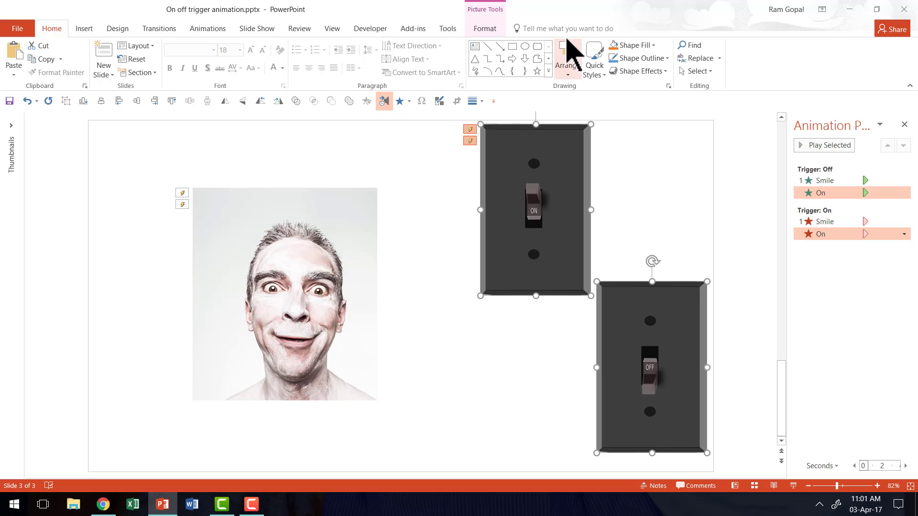
{"action": "left_click", "coordinate": [568, 59]}
{"action": "mouse_move", "coordinate": [598, 229]}
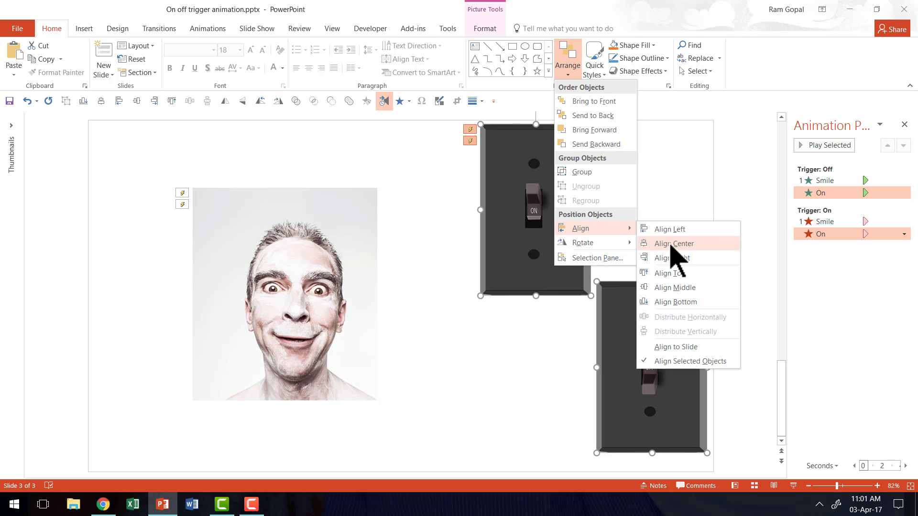
{"action": "left_click", "coordinate": [671, 244]}
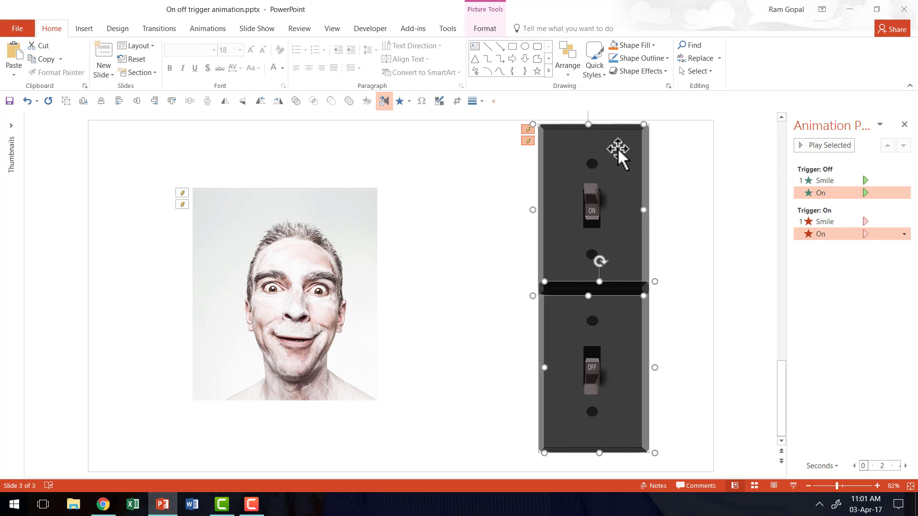
{"action": "left_click", "coordinate": [569, 72]}
{"action": "mouse_move", "coordinate": [598, 228]}
{"action": "left_click", "coordinate": [675, 287]}
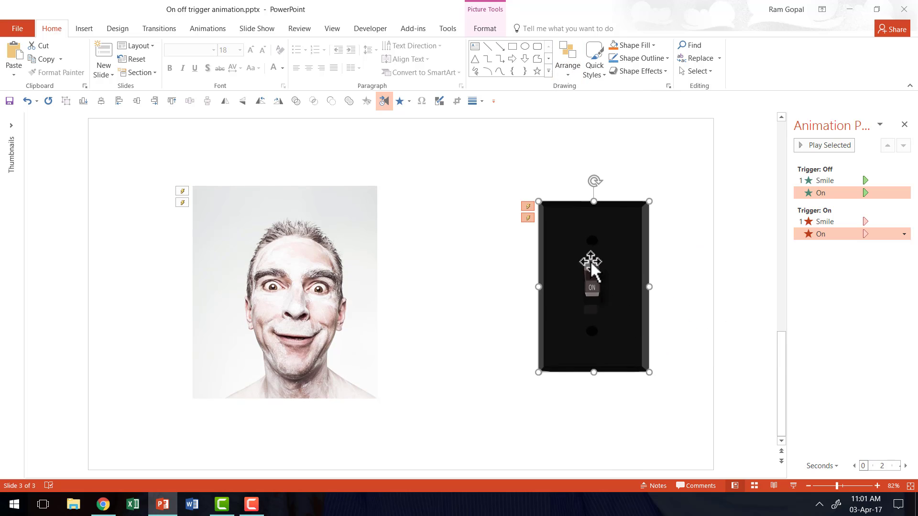
{"action": "left_click_drag", "start_coordinate": [567, 253], "coordinate": [442, 267]}
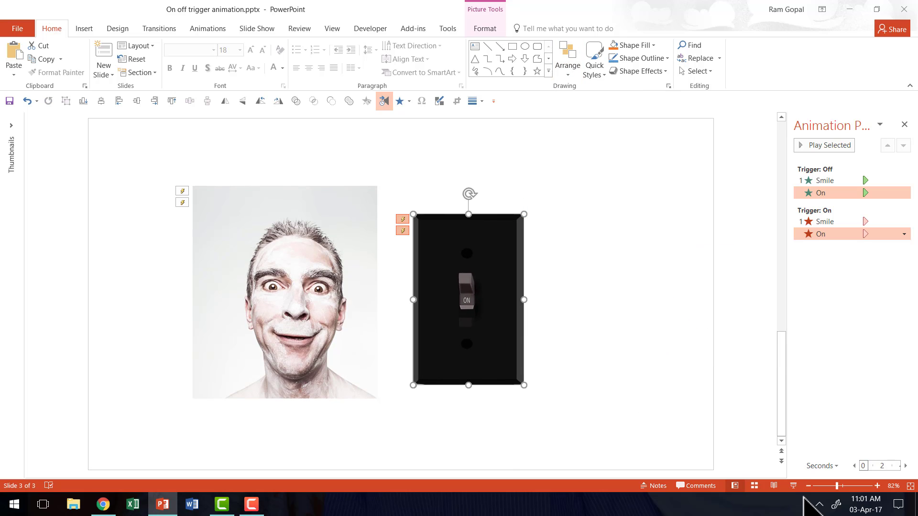